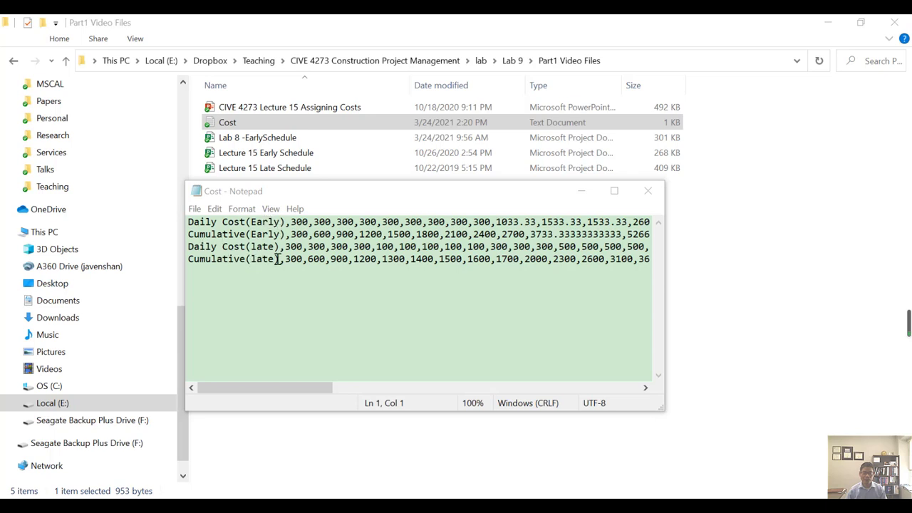
Widen and reposition the Notepad window to view more of the early and late cost data.
left_click_drag(659, 412, 855, 402)
left_click_drag(497, 203, 394, 206)
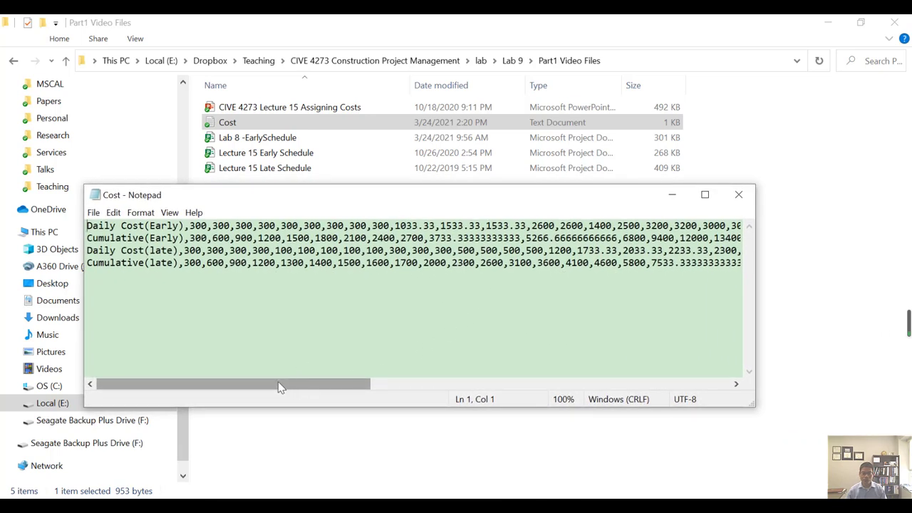
left_click_drag(278, 385, 228, 397)
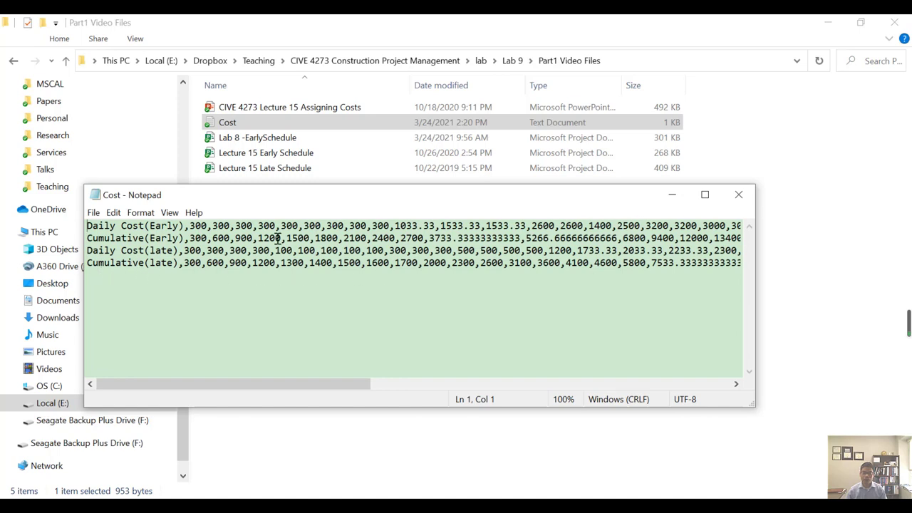
Save the Cost text file and close it.
left_click(94, 212)
left_click(109, 273)
left_click(478, 323)
left_click(94, 212)
left_click(114, 272)
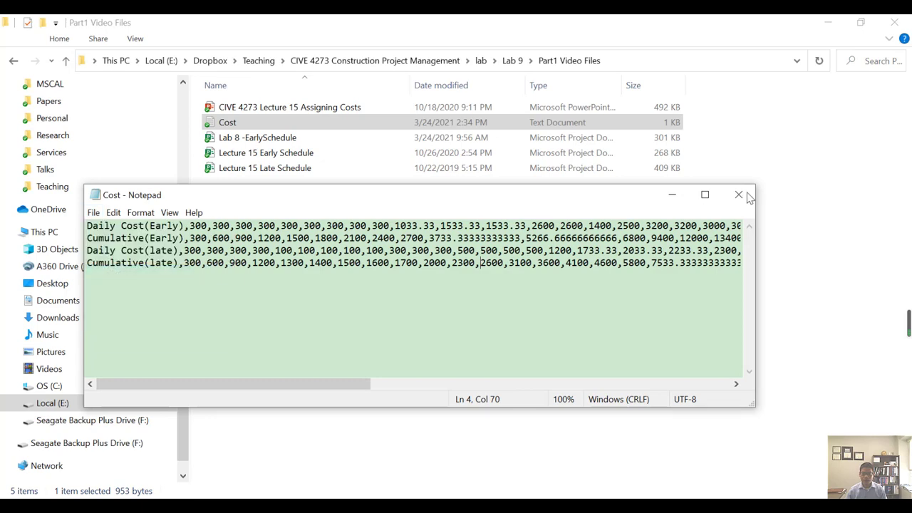
left_click(741, 194)
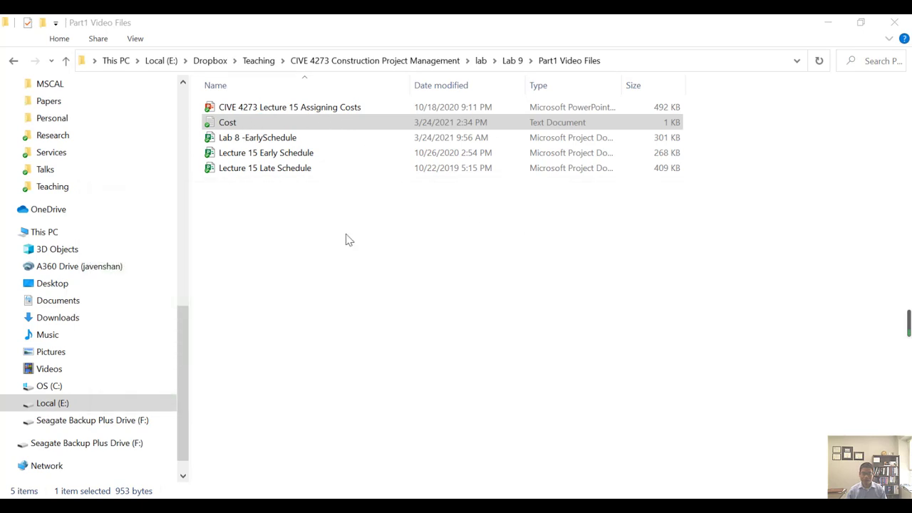
Switch to Excel and examine the two charts of cost and cumulative cost in Book1.
left_click(277, 505)
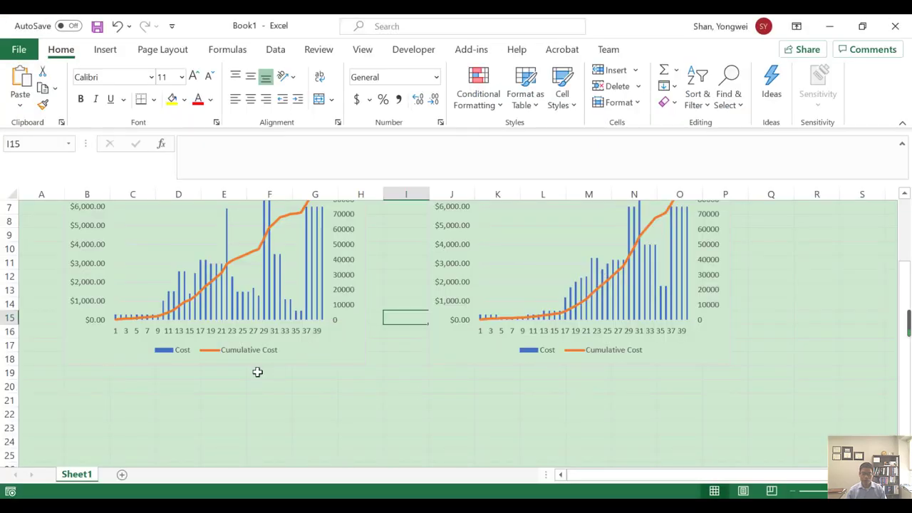
left_click(242, 371)
left_click(684, 275)
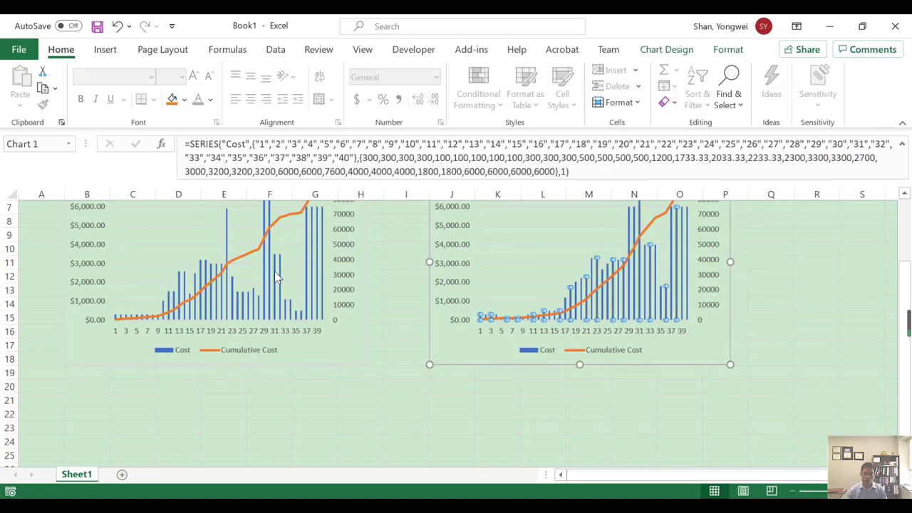
left_click(303, 413)
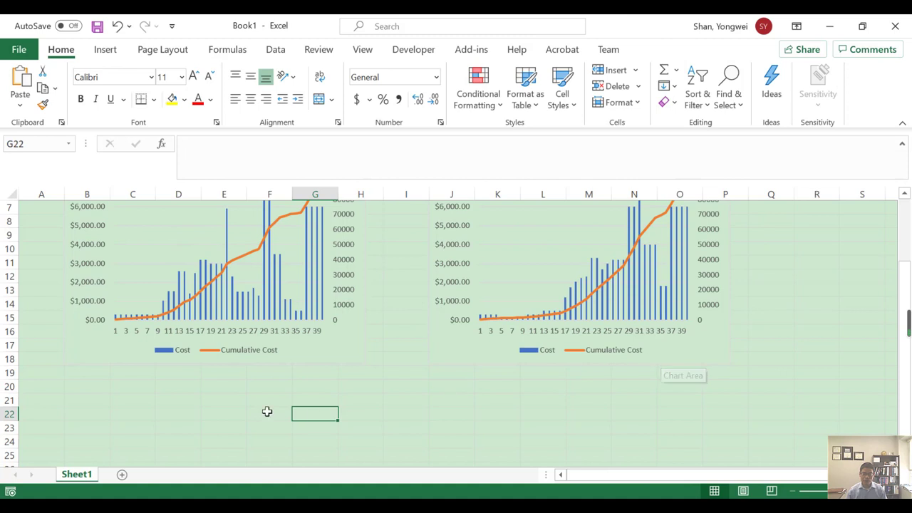
scroll(288, 372, "up", 1)
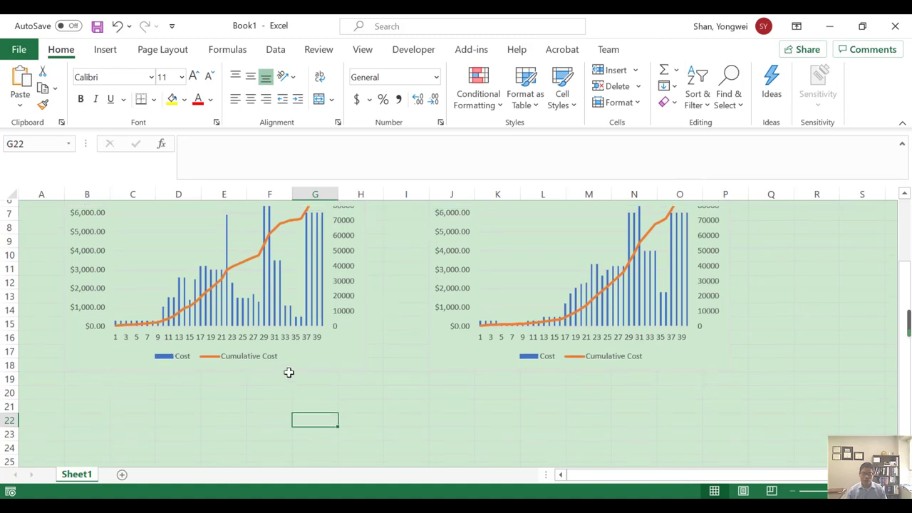
scroll(289, 372, "up", 2)
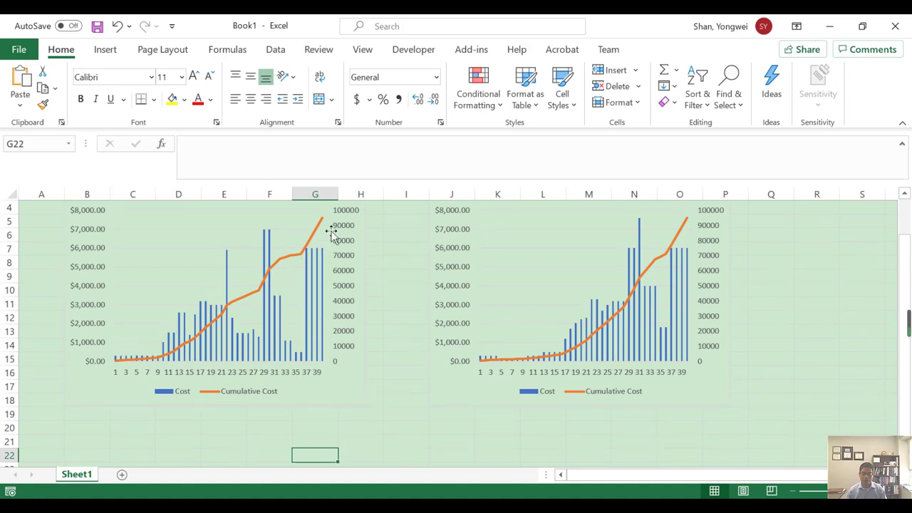
scroll(184, 260, "down", 1)
scroll(137, 285, "down", 2)
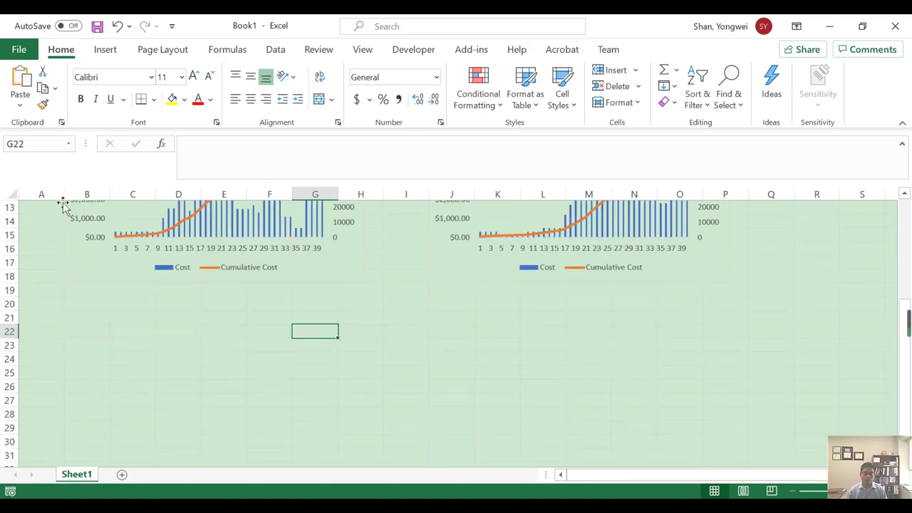
Browse for text files in the Part1 Video Files folder and open the Cost file.
left_click(19, 50)
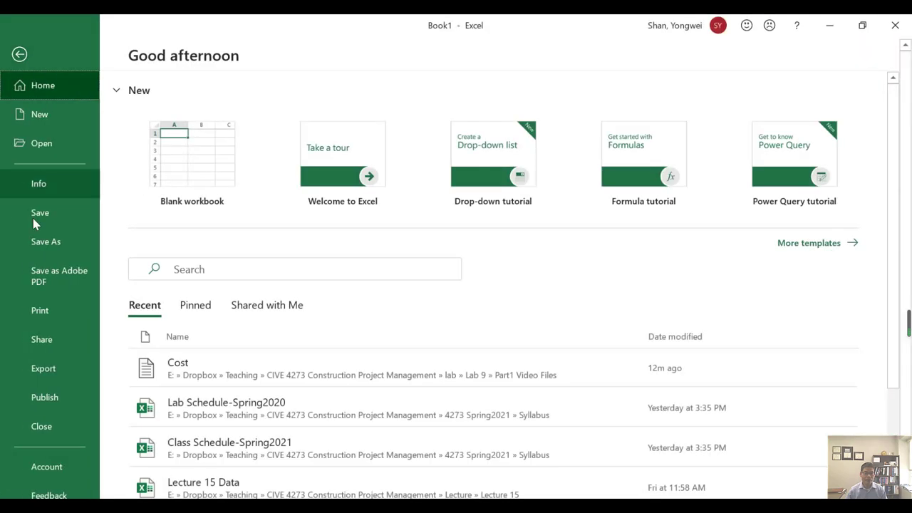
left_click(39, 144)
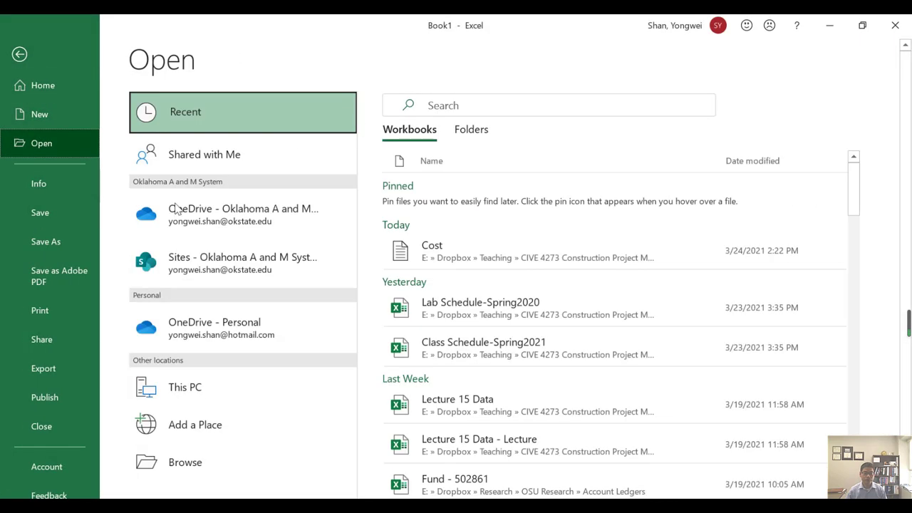
left_click(208, 461)
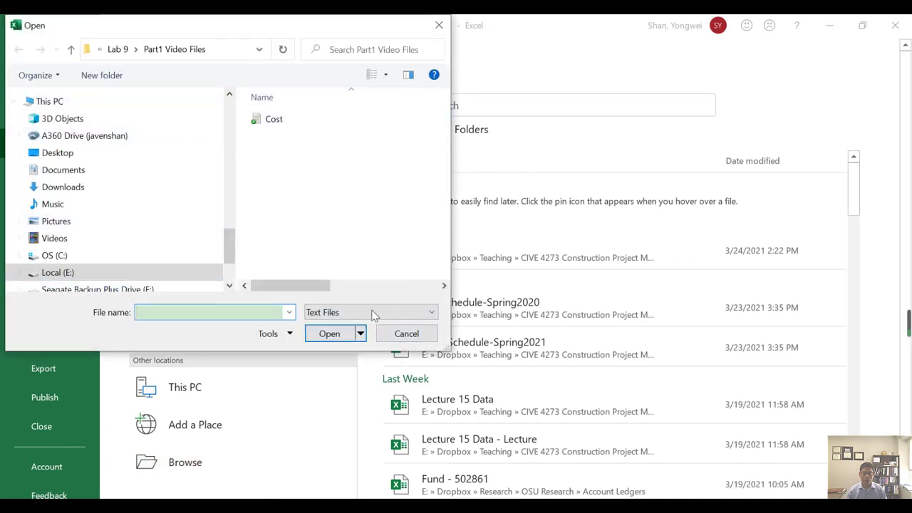
left_click(425, 315)
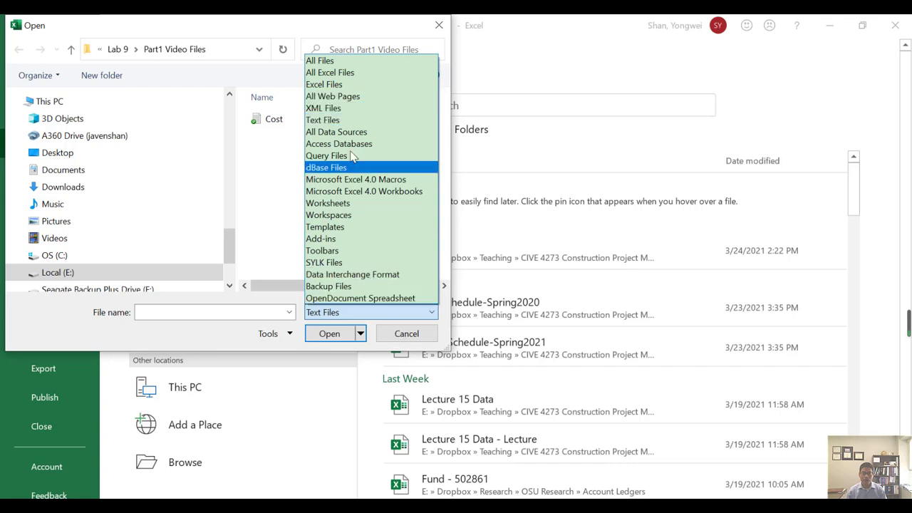
left_click(342, 123)
left_click(292, 123)
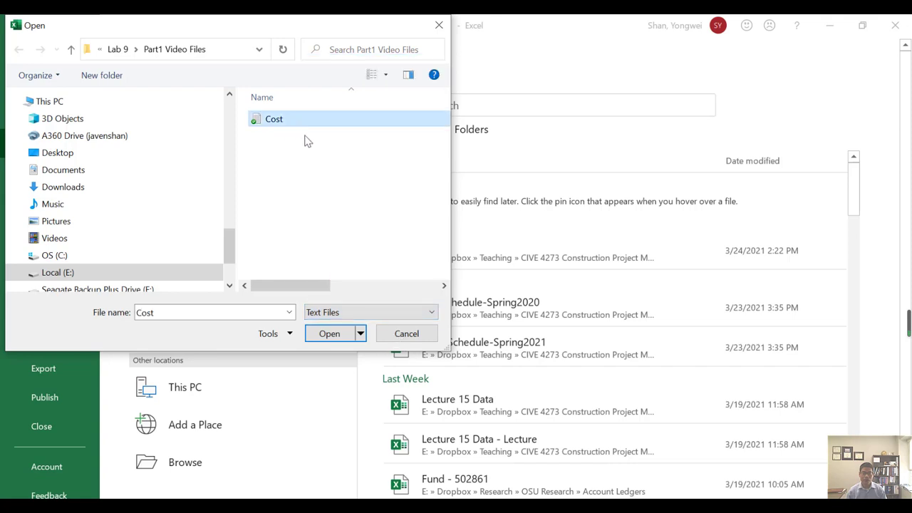
left_click(327, 335)
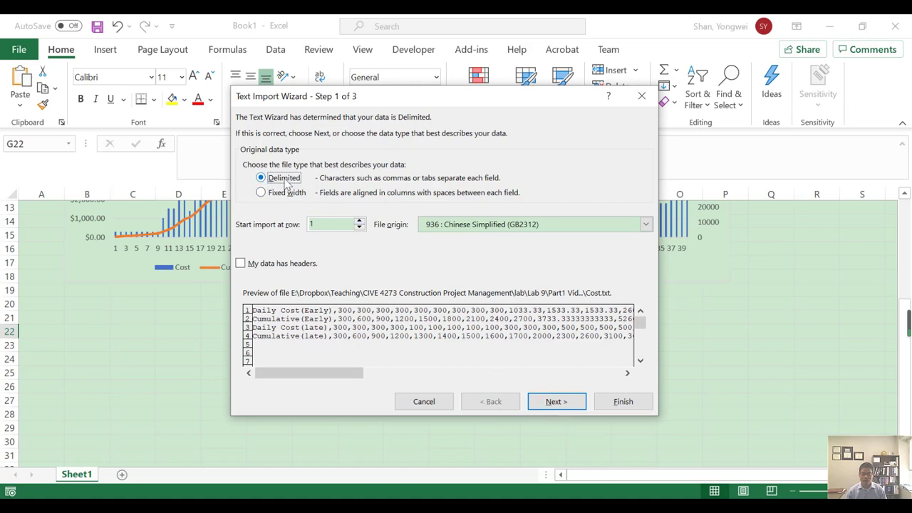
Import the Cost text as delimited data with comma added as a delimiter and General column format.
left_click(557, 402)
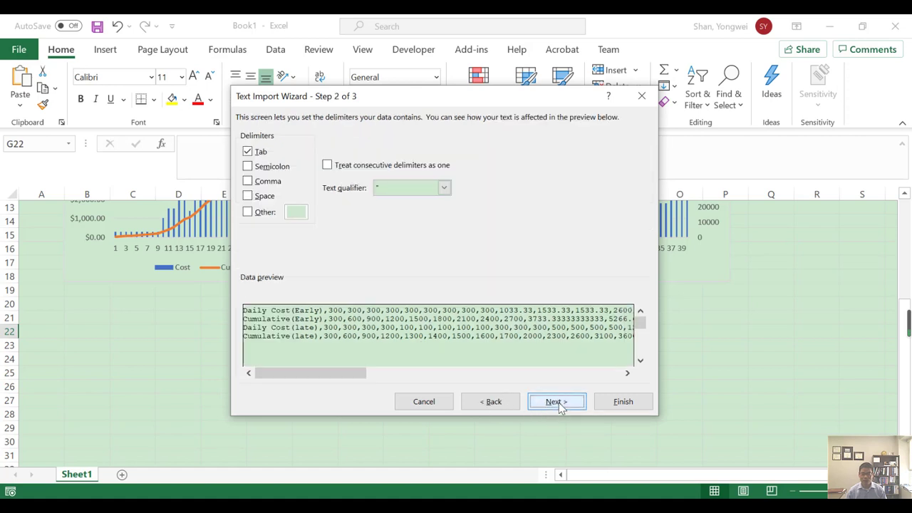
left_click(248, 181)
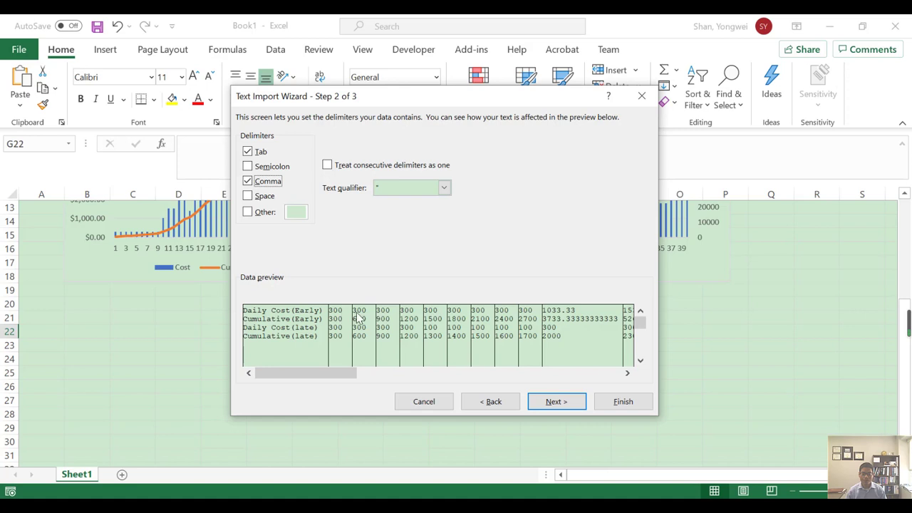
left_click(556, 402)
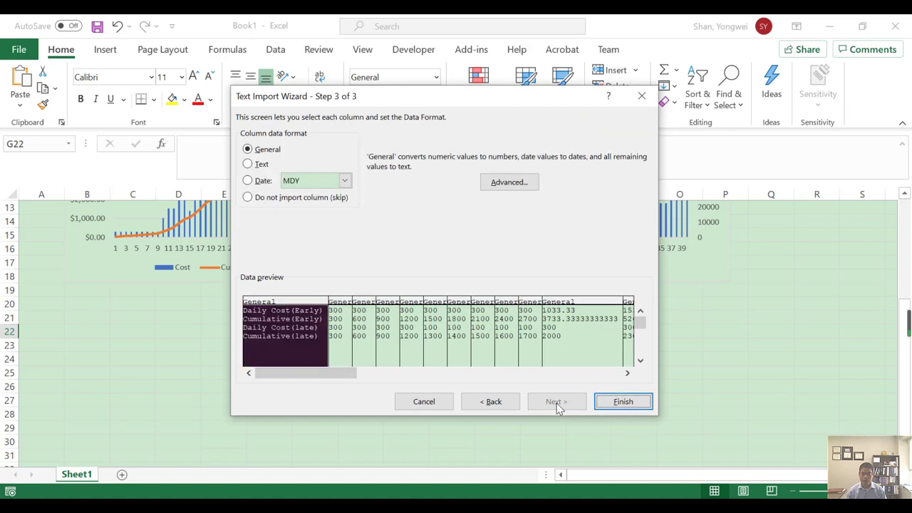
left_click(622, 401)
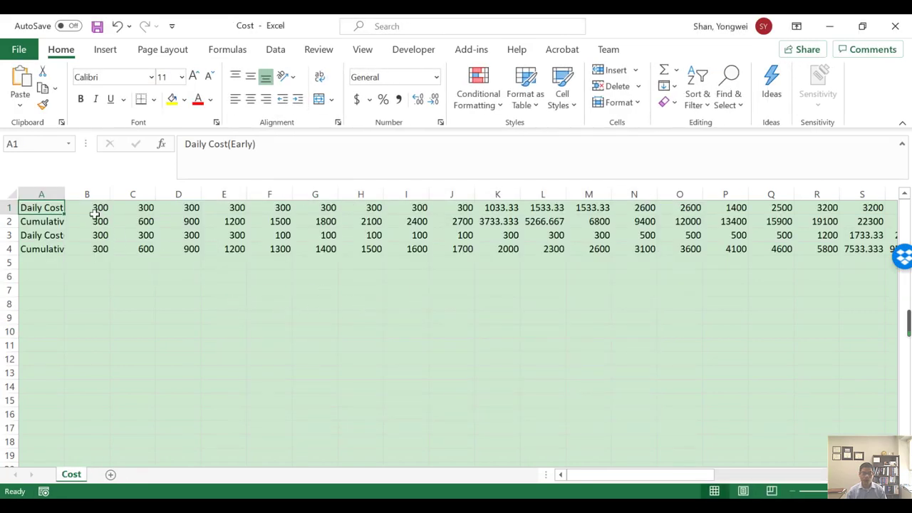
Autofit column A to the width of its row labels.
double_click(64, 193)
left_click(64, 291)
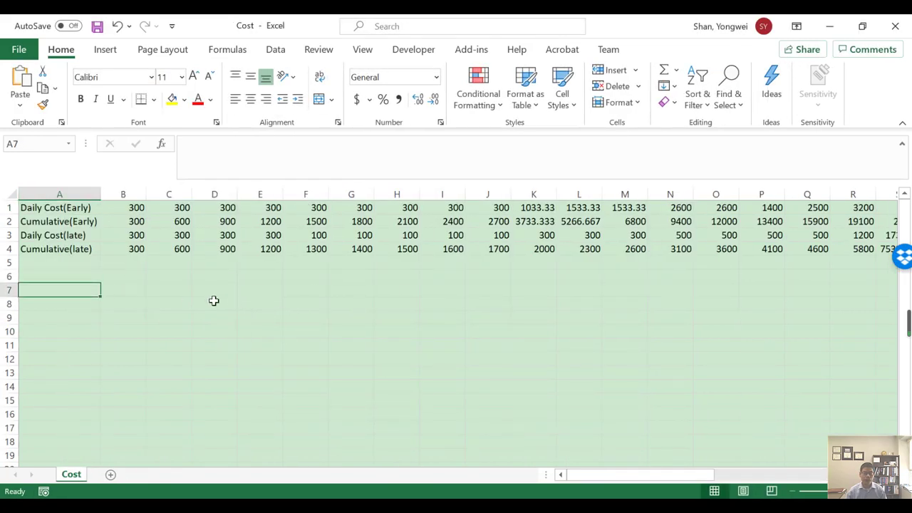
left_click(32, 265)
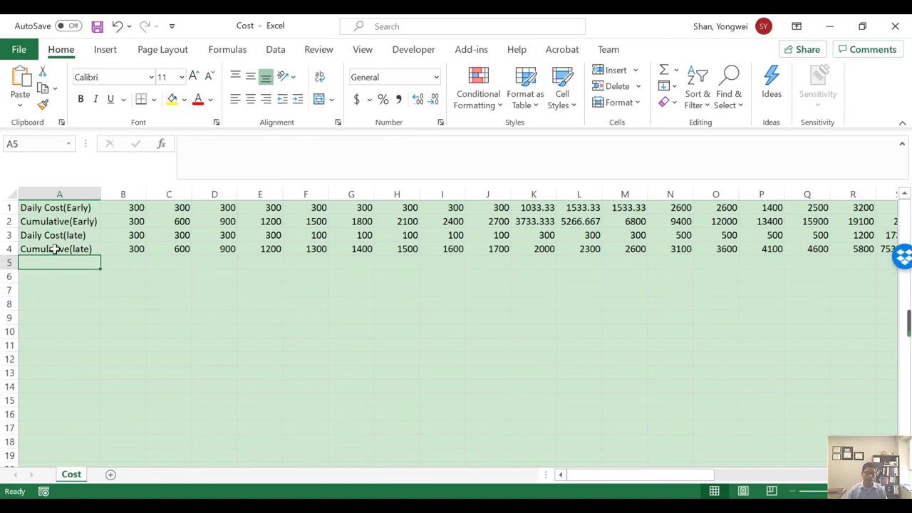
Copy the two late-schedule labels from A3:A4 into A5:A6.
left_click_drag(54, 237, 55, 249)
key("ctrl+c")
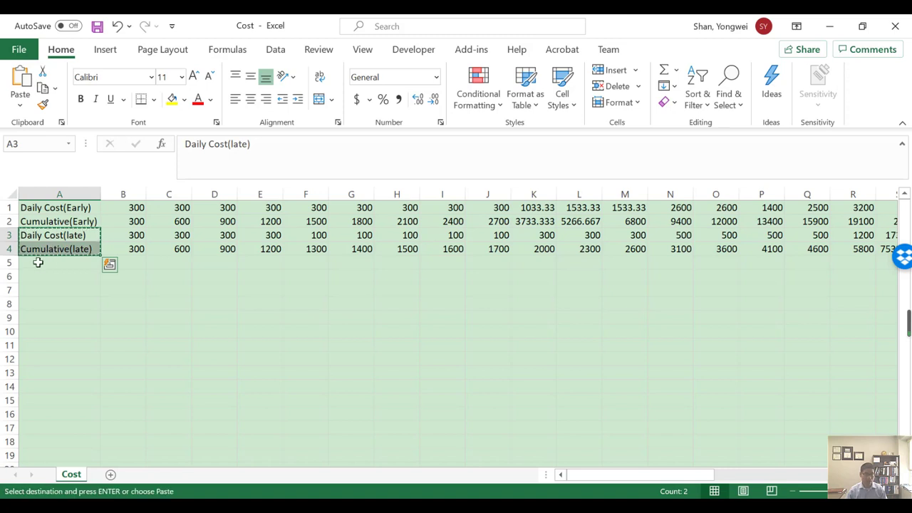
left_click(44, 263)
key("ctrl+v")
left_click(56, 279)
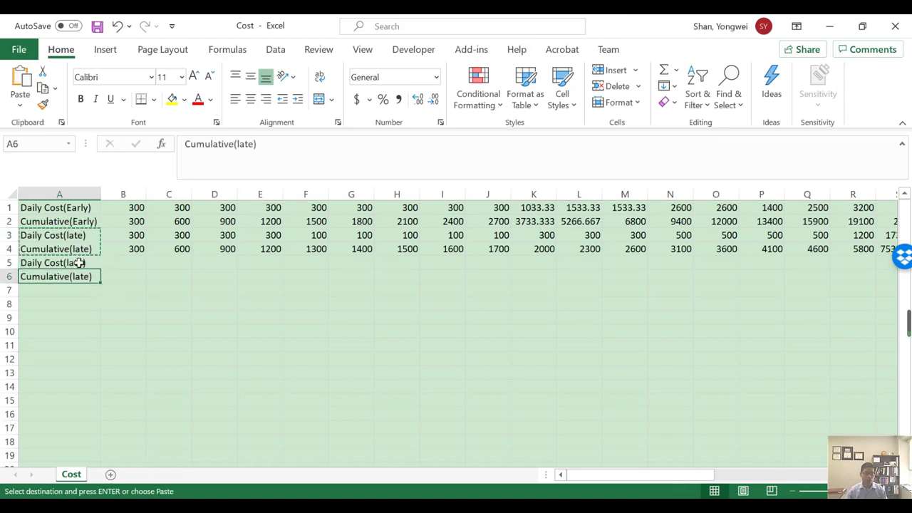
Change the label in A5 to "Daily Cost(Target)".
double_click(83, 262)
double_click(79, 262)
type("Tr")
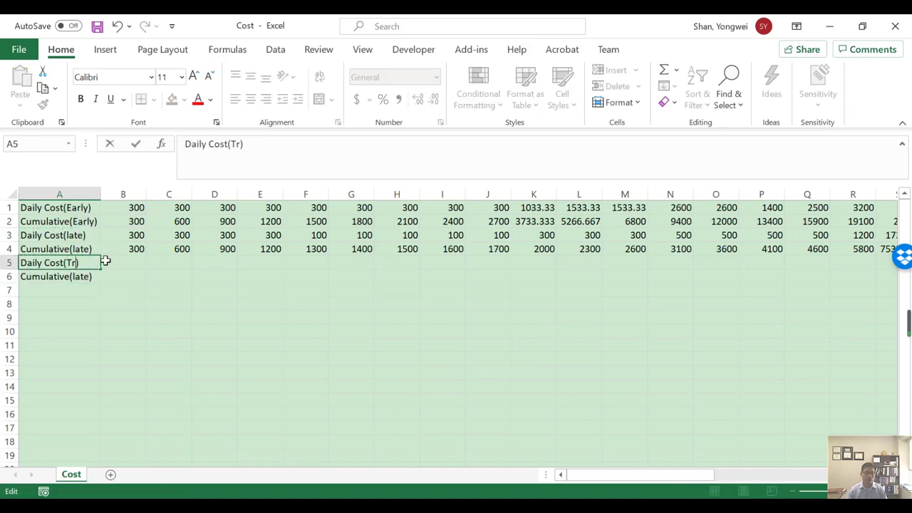
key("BackSpace")
key("BackSpace")
type("get")
key("Return")
Change the label in A6 to "Cumulative(Target)".
double_click(84, 276)
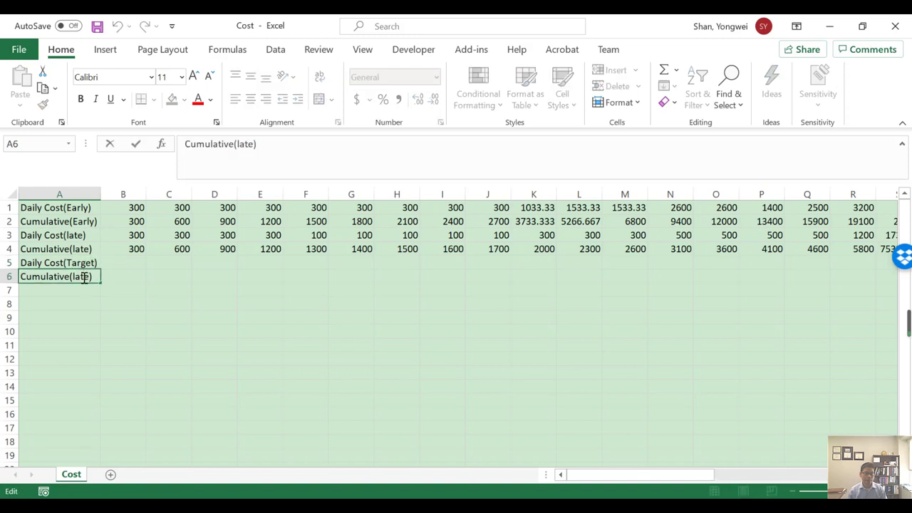
double_click(83, 277)
type("T")
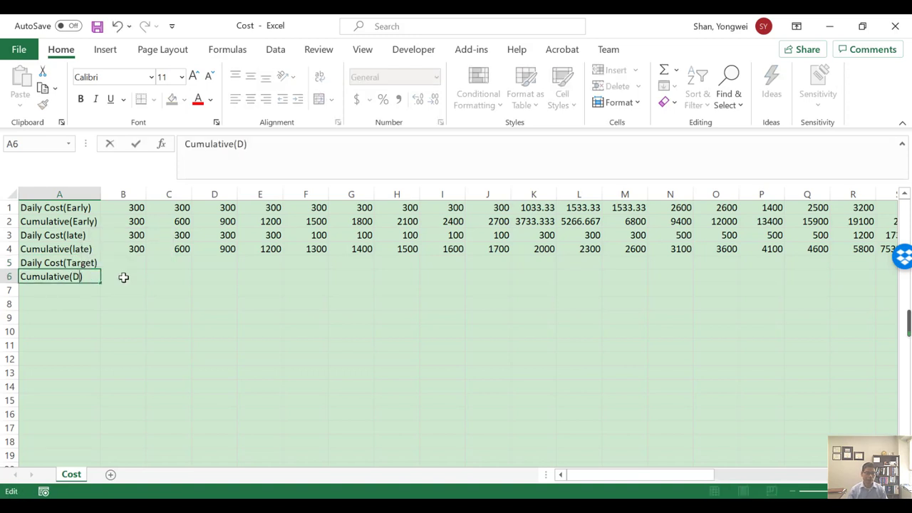
key("BackSpace")
type("Target")
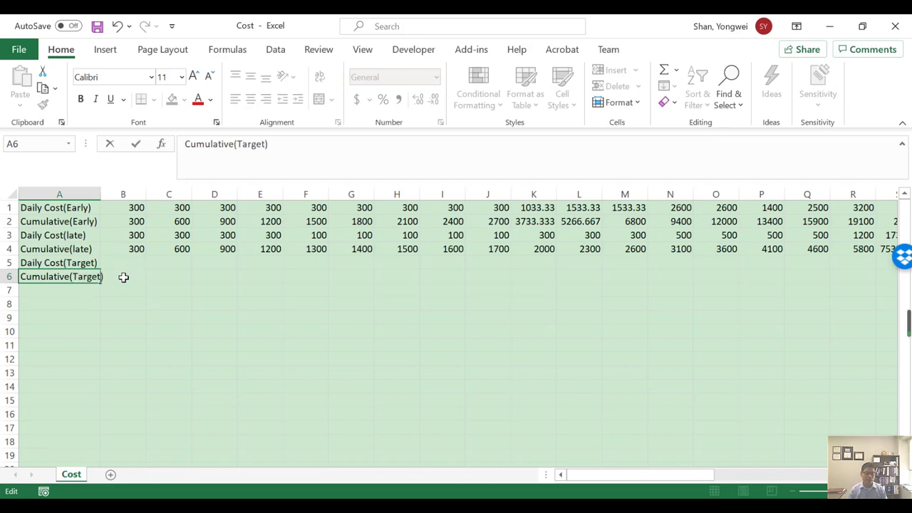
key("Return")
Review the early and late daily and cumulative costs from column B through column AO.
left_click(125, 264)
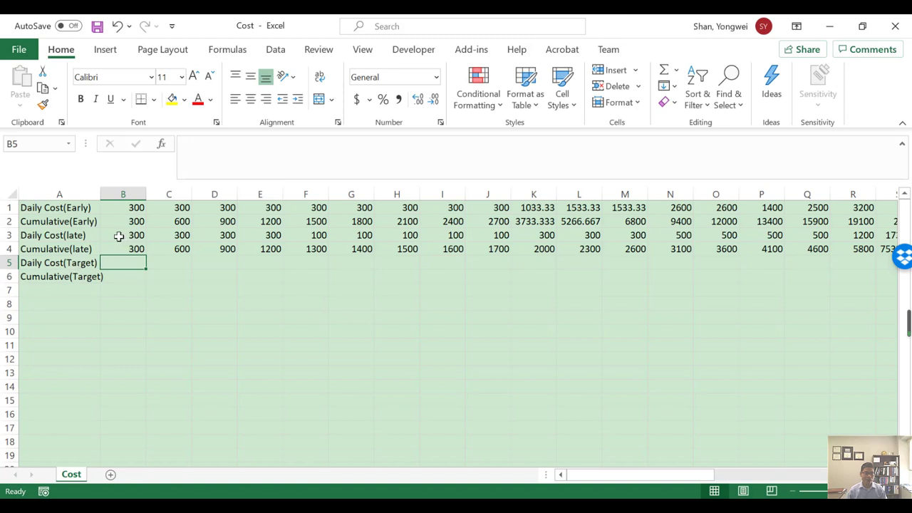
left_click(131, 236)
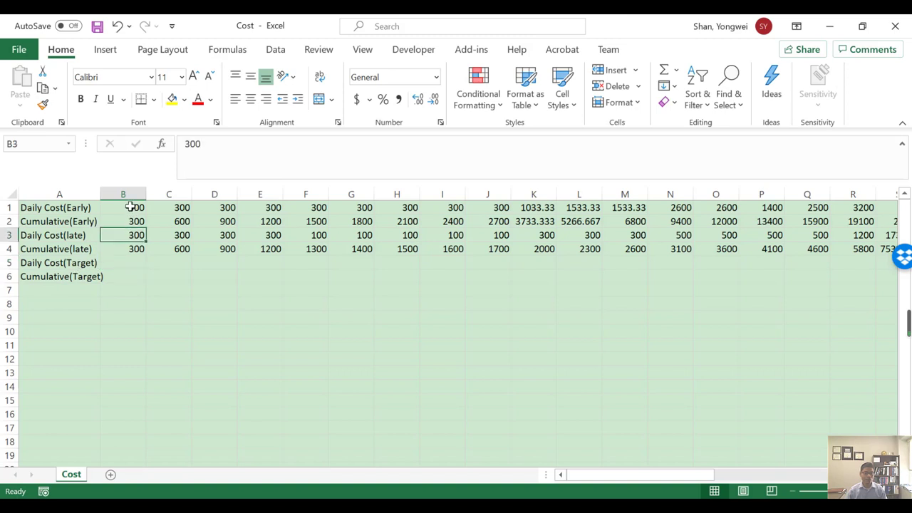
left_click(131, 206)
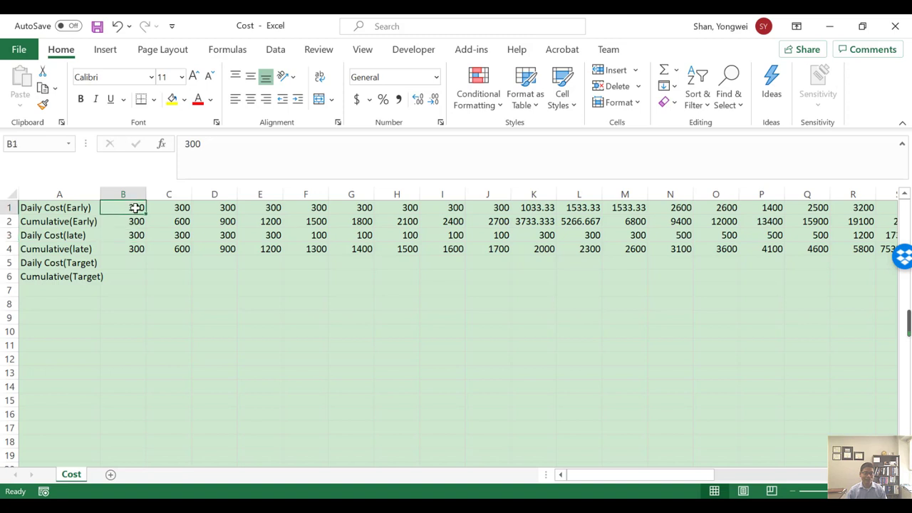
left_click(120, 278)
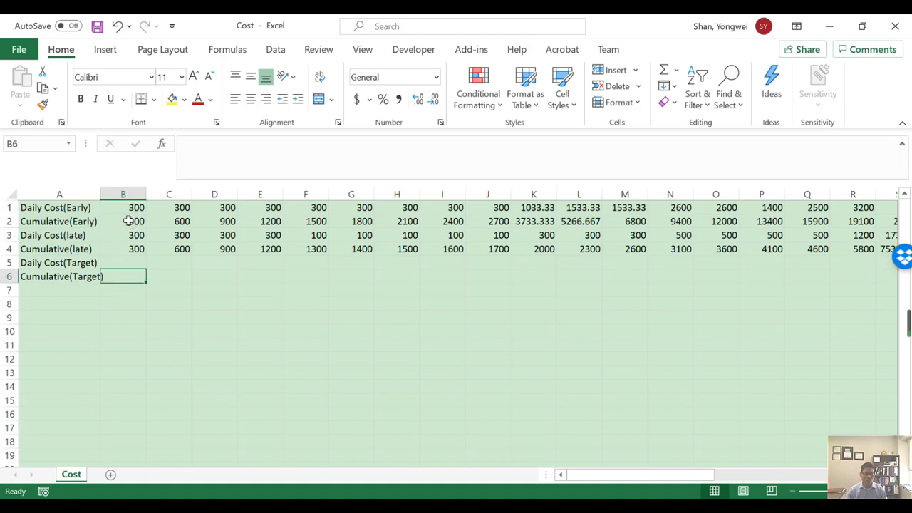
left_click(129, 222)
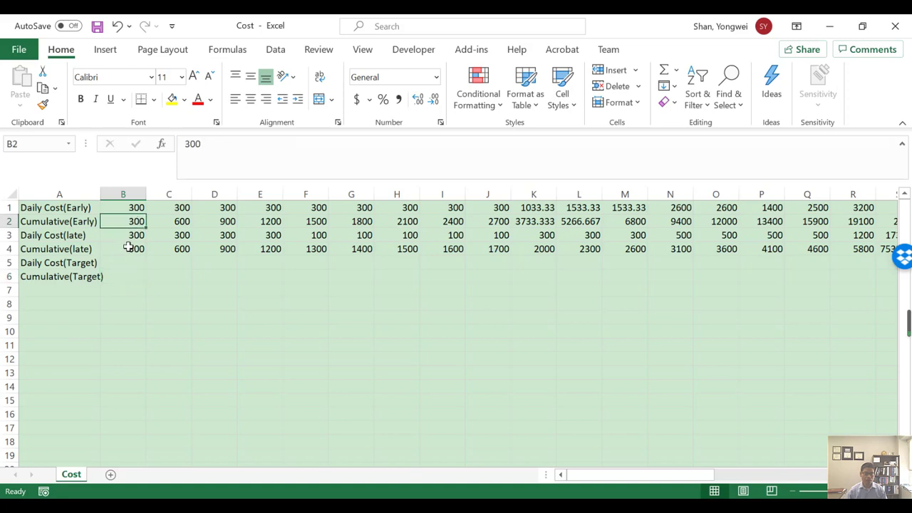
left_click(127, 247)
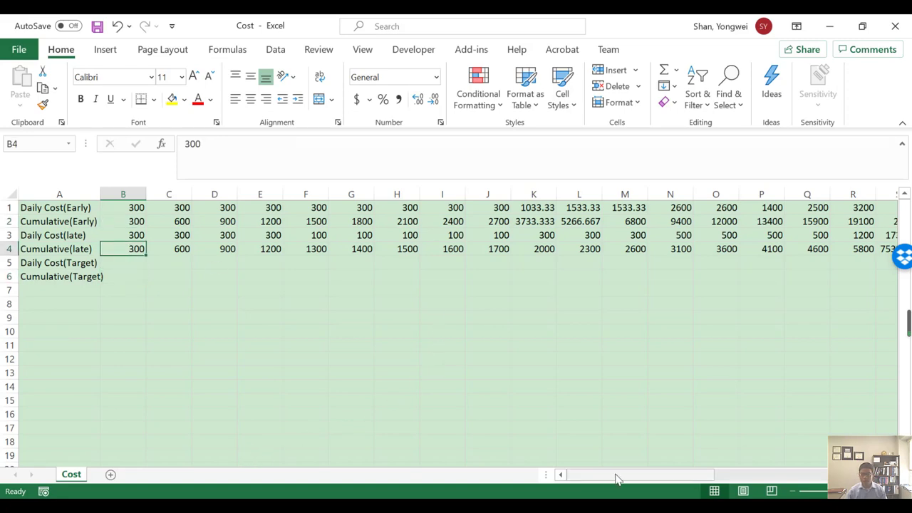
left_click_drag(617, 479, 819, 475)
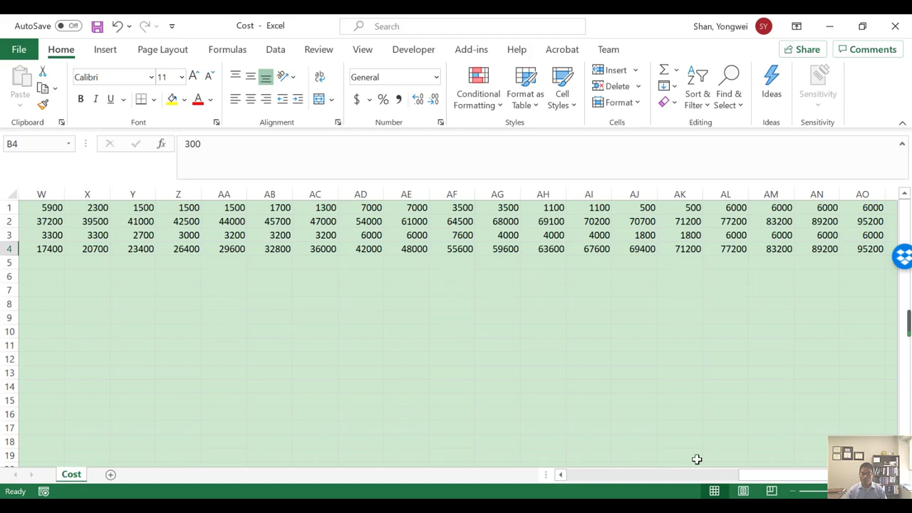
Check the total of the early daily costs across B1:AO1.
mouse_move(783, 475)
left_mouse_down()
mouse_move(641, 474)
mouse_move(783, 475)
left_mouse_up()
left_click(136, 206)
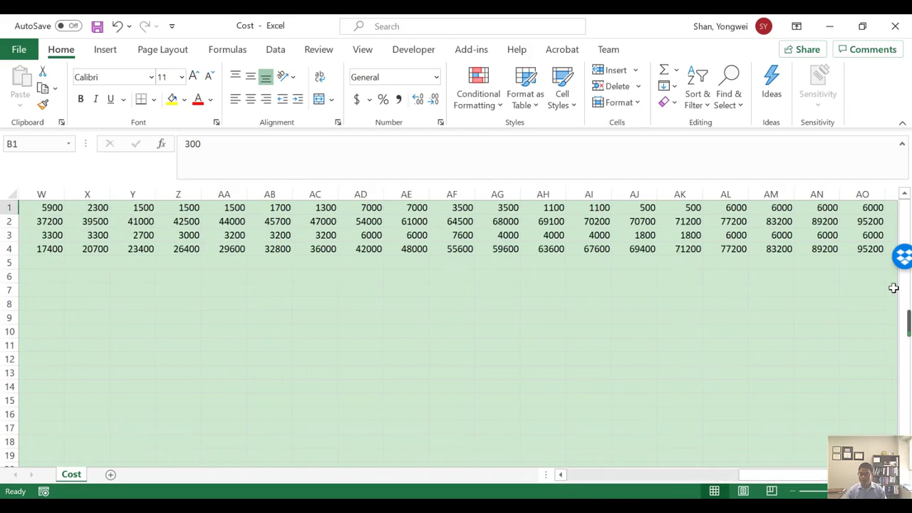
left_click(870, 210, "shift")
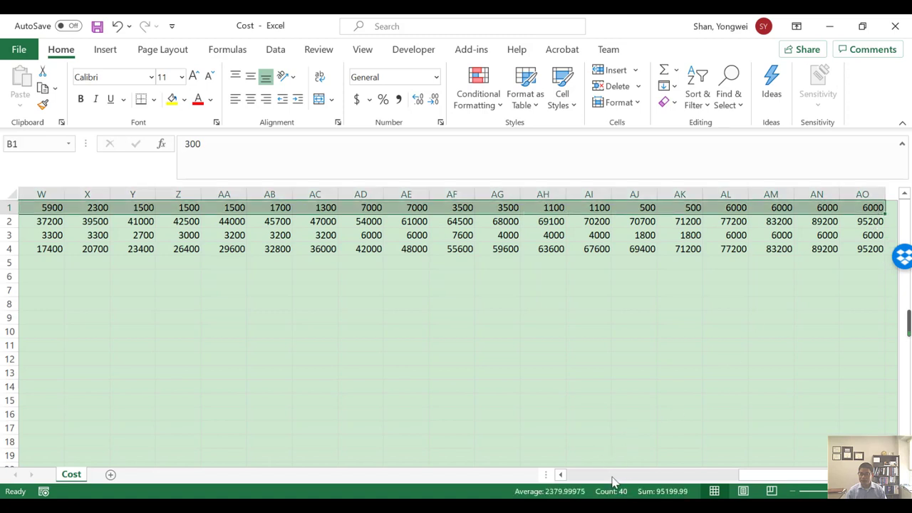
left_click(809, 303)
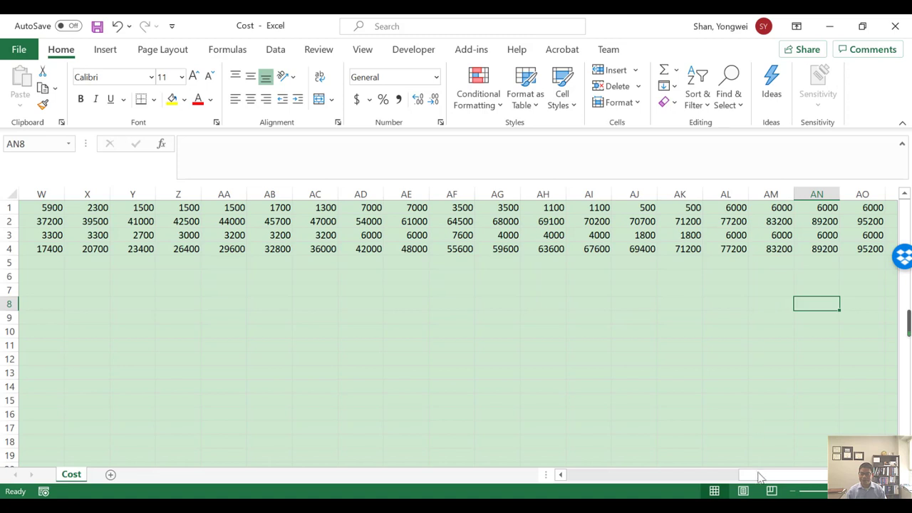
Compare the final early and late cumulative costs in AO2 and AO4.
left_click_drag(760, 477, 508, 486)
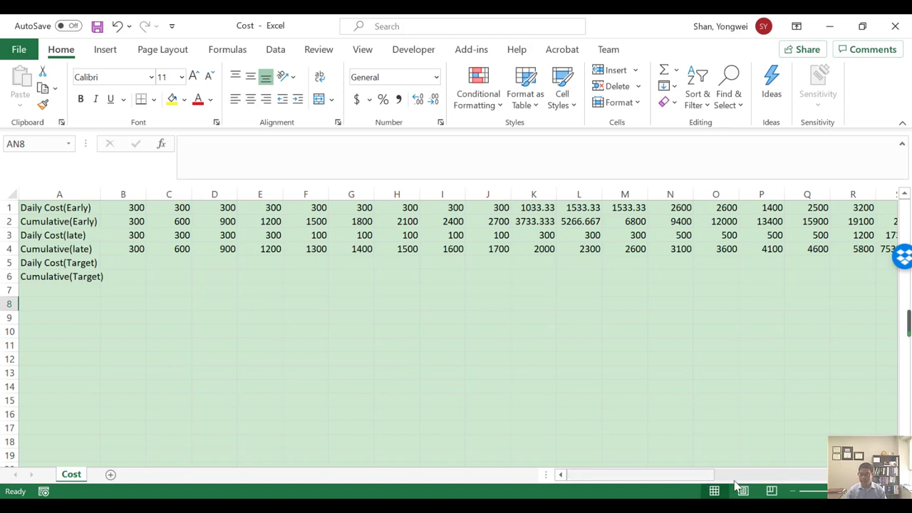
left_click_drag(734, 486, 871, 484)
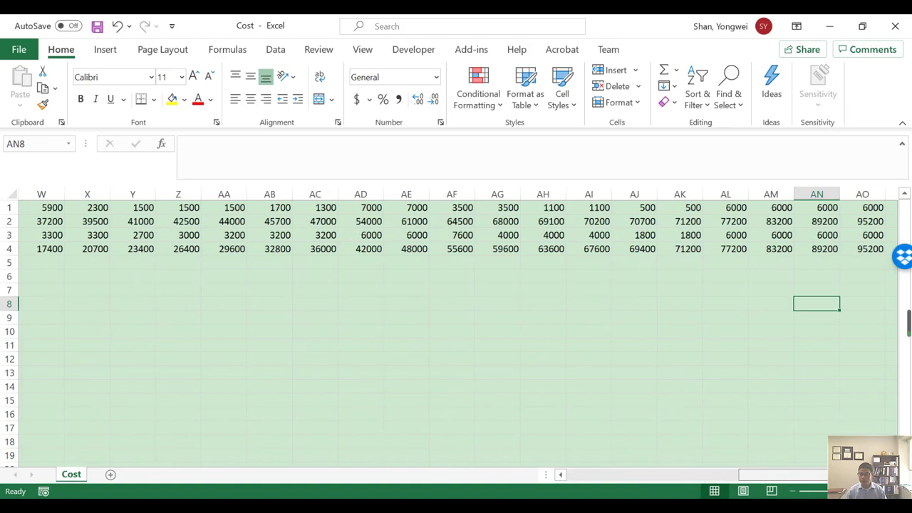
left_click(867, 221)
left_click_drag(876, 253, 876, 258)
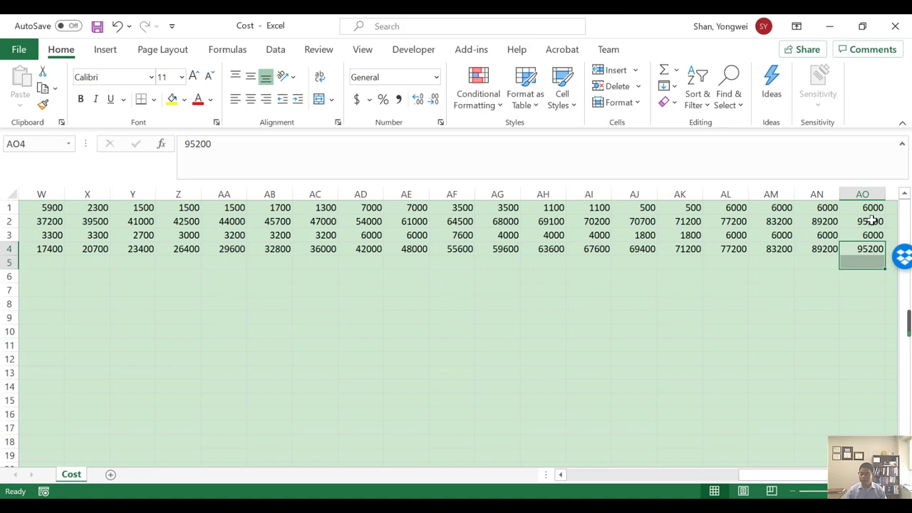
left_click(874, 221)
left_click(864, 248)
Review the cells of the target daily and cumulative cost rows, starting from B5.
left_click_drag(775, 476, 552, 480)
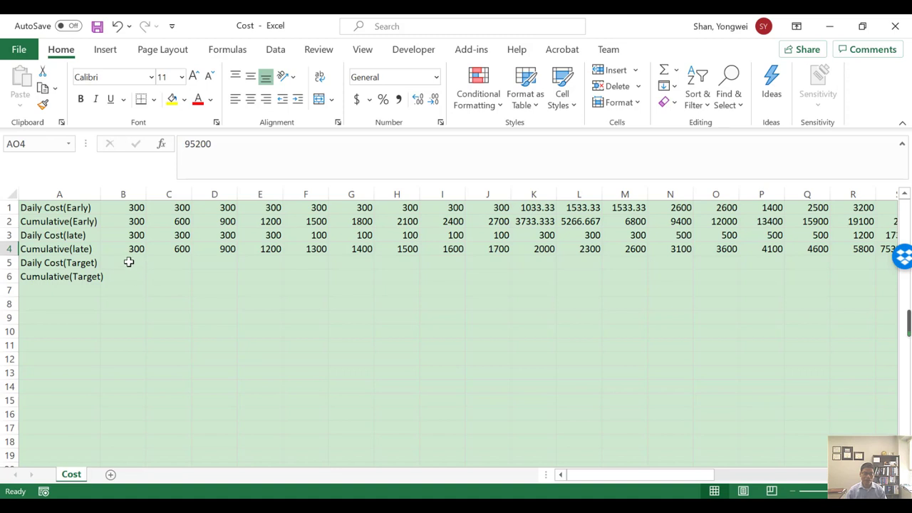
left_click_drag(129, 263, 849, 275)
left_click(207, 345)
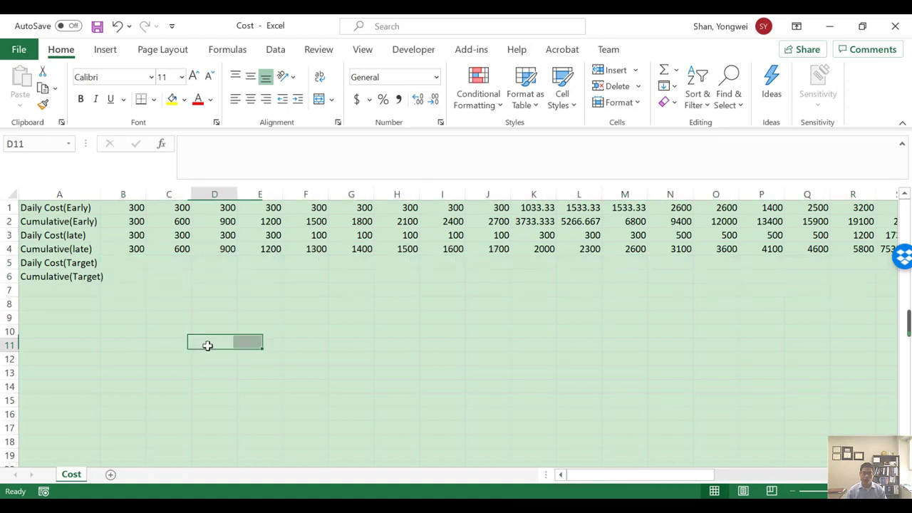